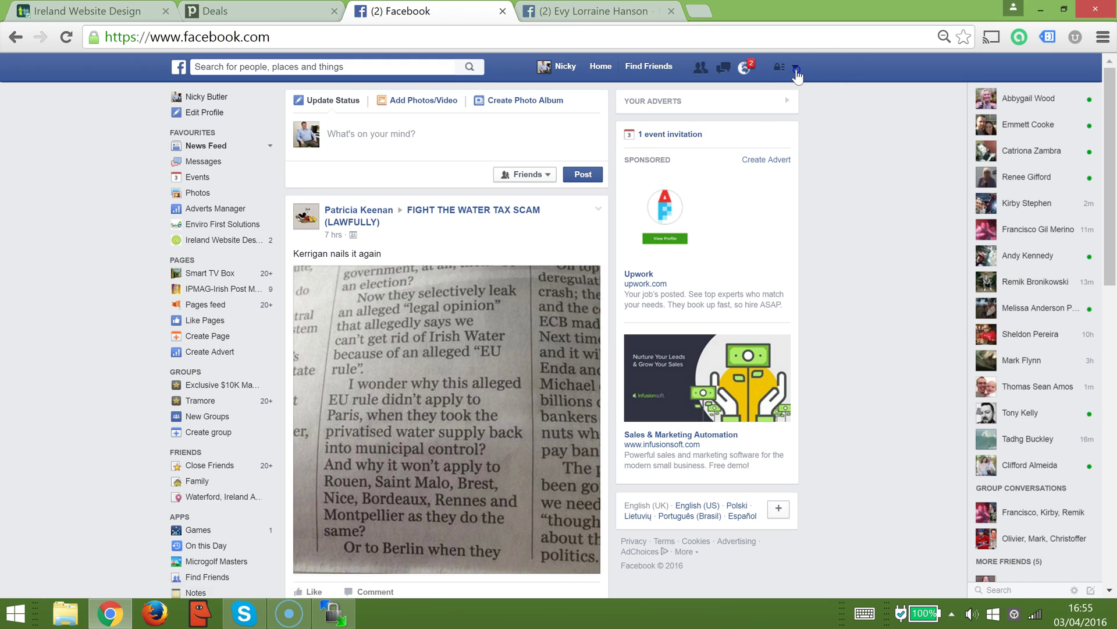
- Open the Facebook account dropdown menu in the top bar to reach Create Adverts
{"action": "left_click", "coordinate": [796, 68]}
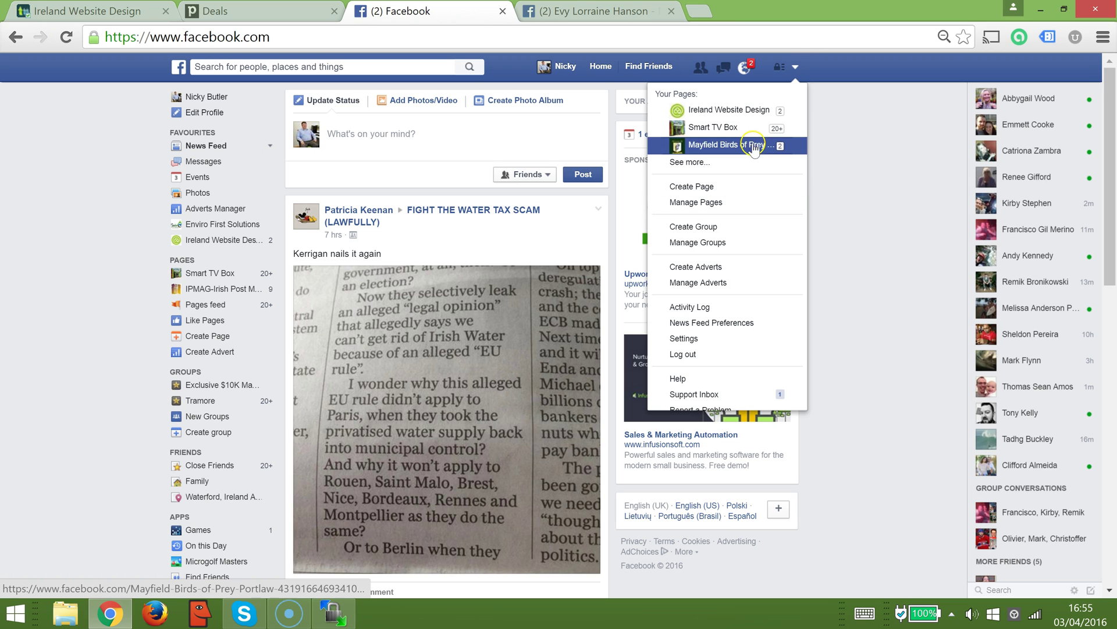
{"action": "left_click", "coordinate": [799, 67]}
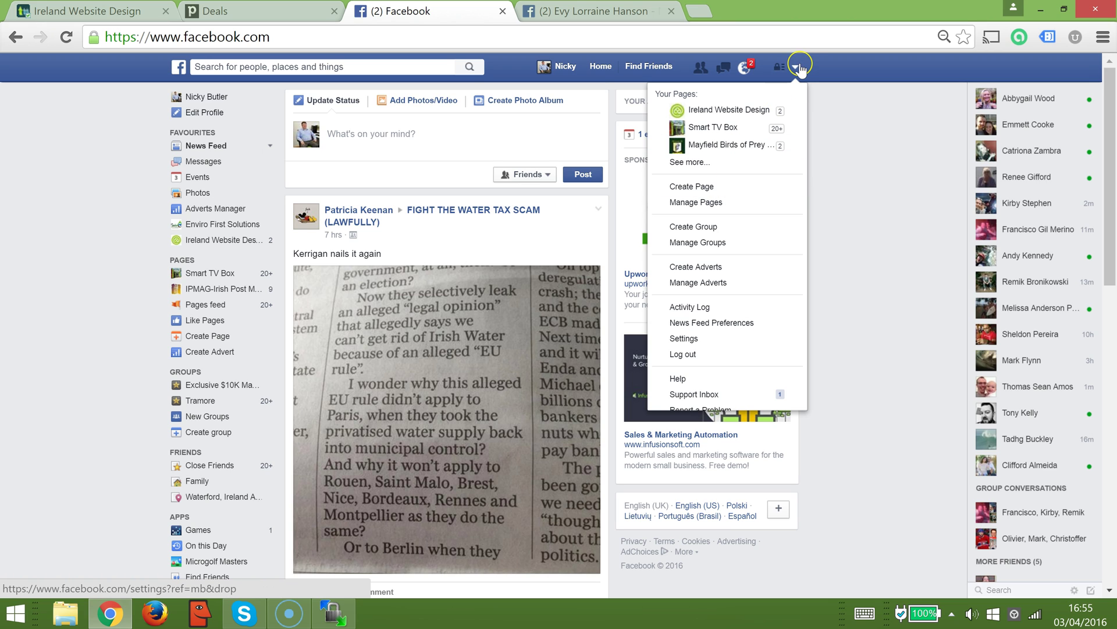
{"action": "left_click", "coordinate": [738, 268]}
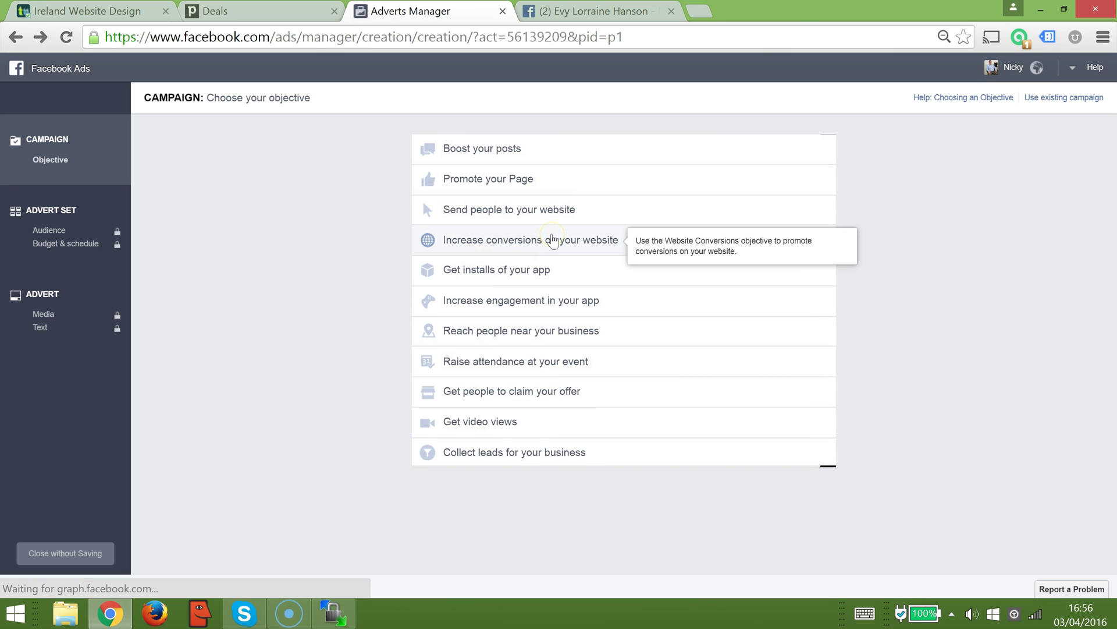
{"action": "left_click", "coordinate": [552, 238]}
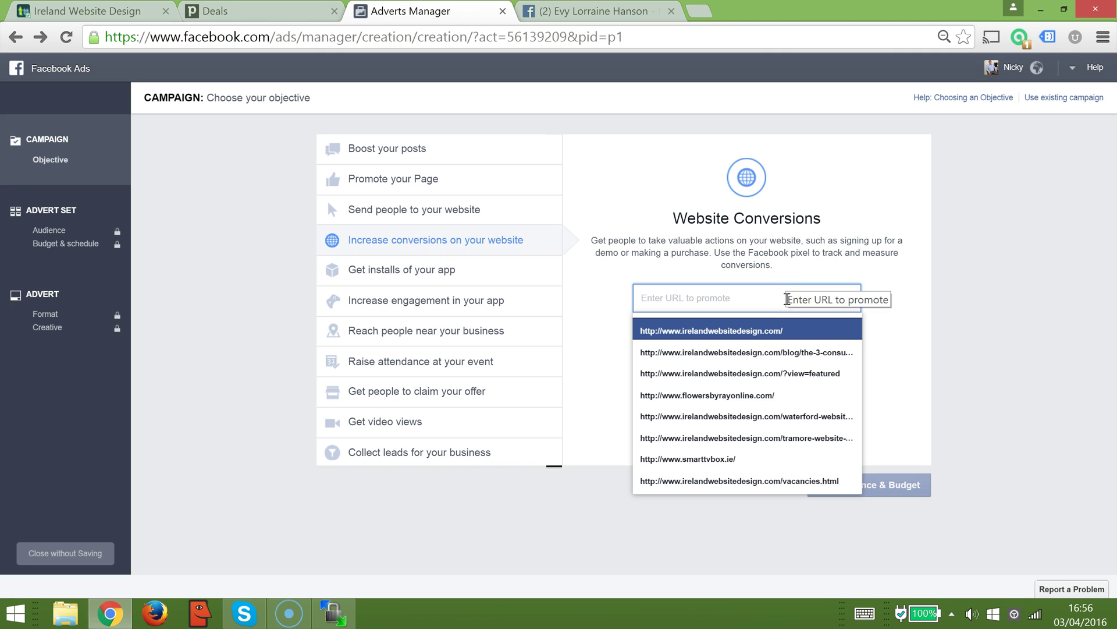
{"action": "type", "text": "www.falconryinireland.com"}
{"action": "left_click", "coordinate": [791, 327]}
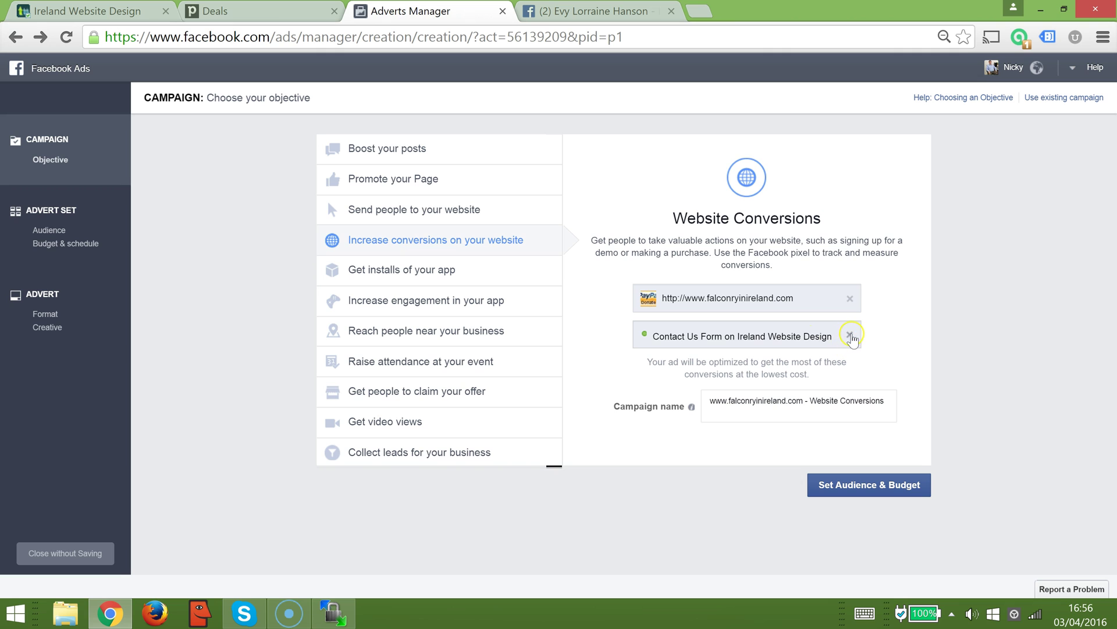
{"action": "triple_click", "coordinate": [822, 334]}
{"action": "left_click", "coordinate": [850, 335]}
{"action": "left_click", "coordinate": [831, 337]}
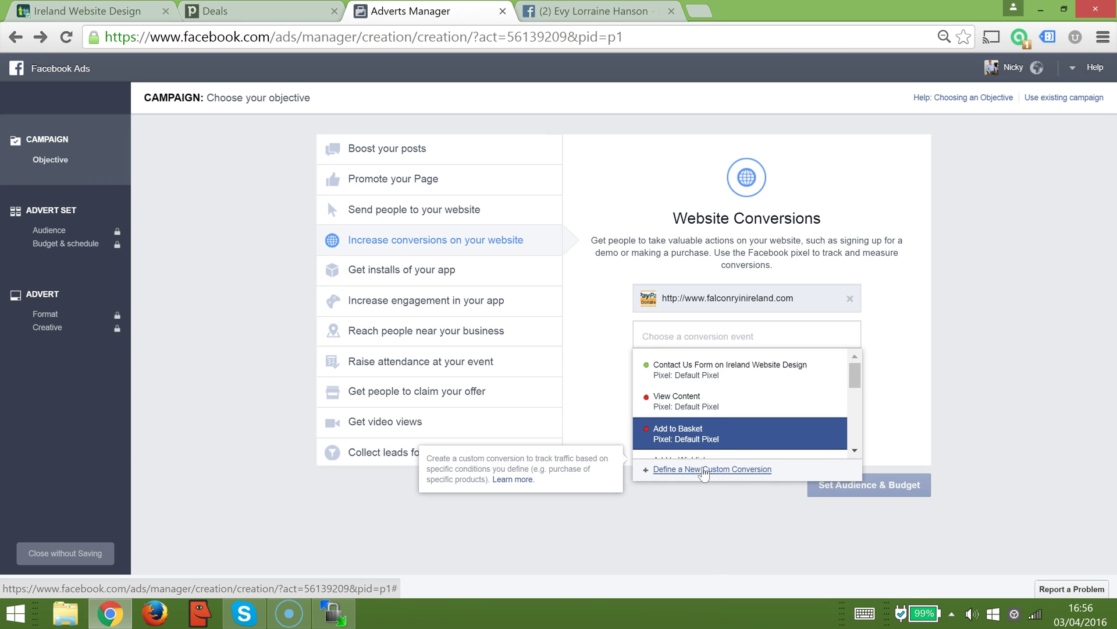
- Define a custom conversion where URL contains falconryinireland.com/thankyou.html, category Lead
{"action": "left_click", "coordinate": [703, 469]}
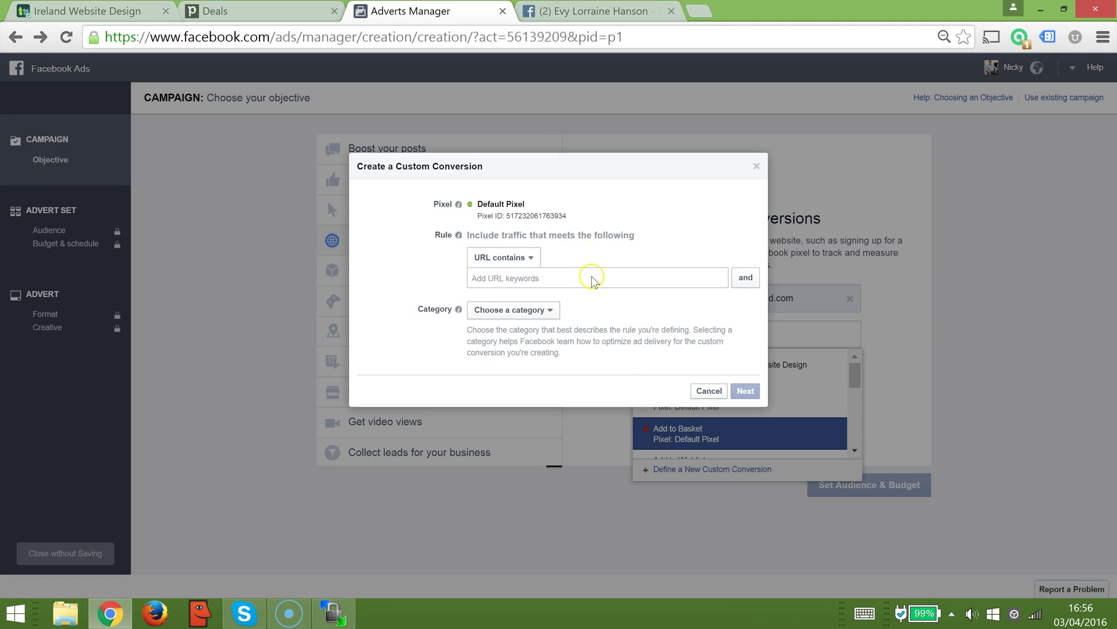
{"action": "left_click", "coordinate": [515, 283]}
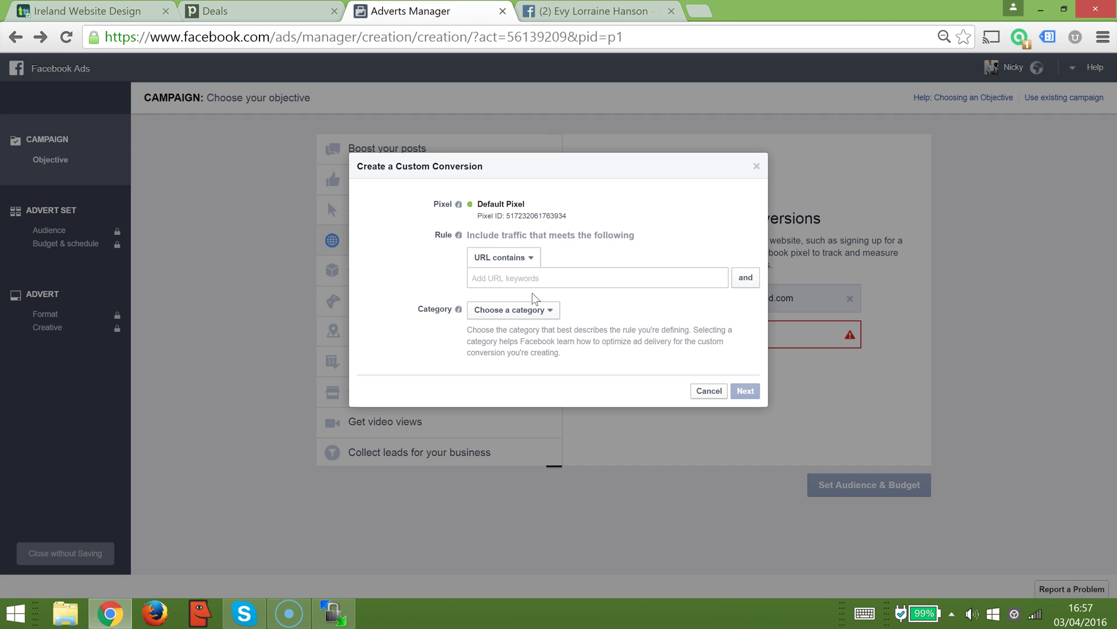
{"action": "type", "text": "httpL"}
{"action": "type", "text": "www.falconryinireland.com/thankyou.html"}
{"action": "left_click", "coordinate": [548, 329]}
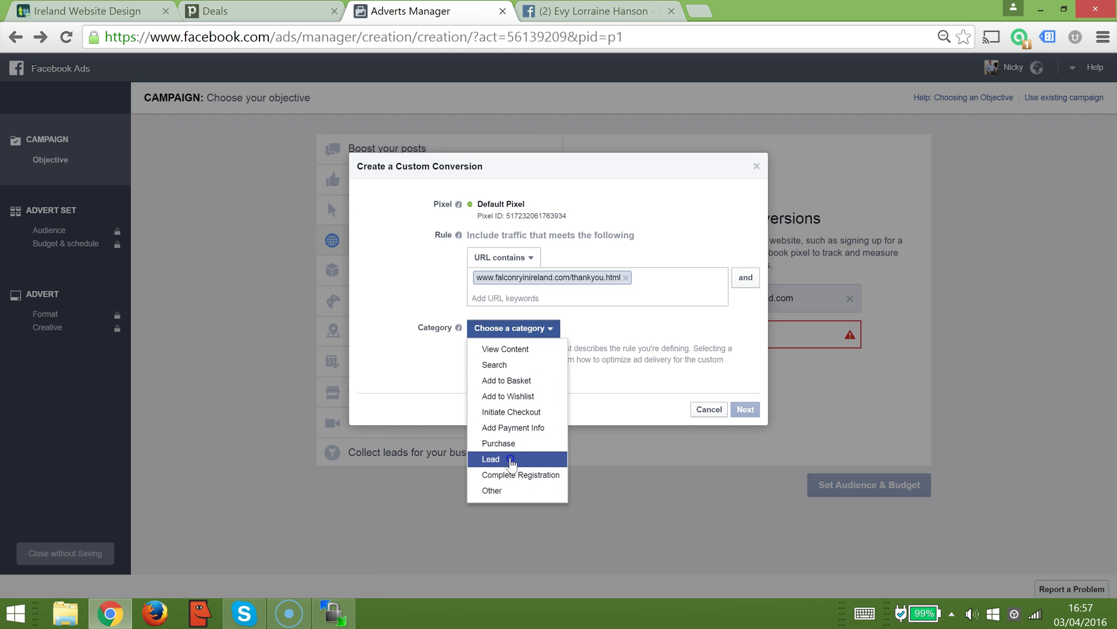
{"action": "left_click", "coordinate": [511, 460]}
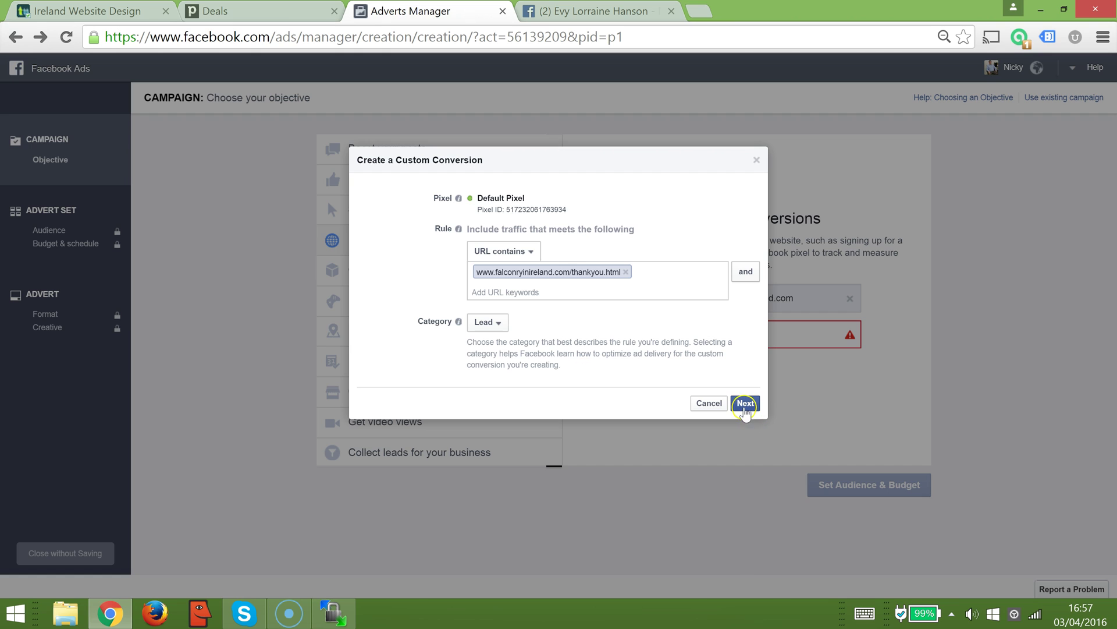
{"action": "left_click", "coordinate": [745, 402]}
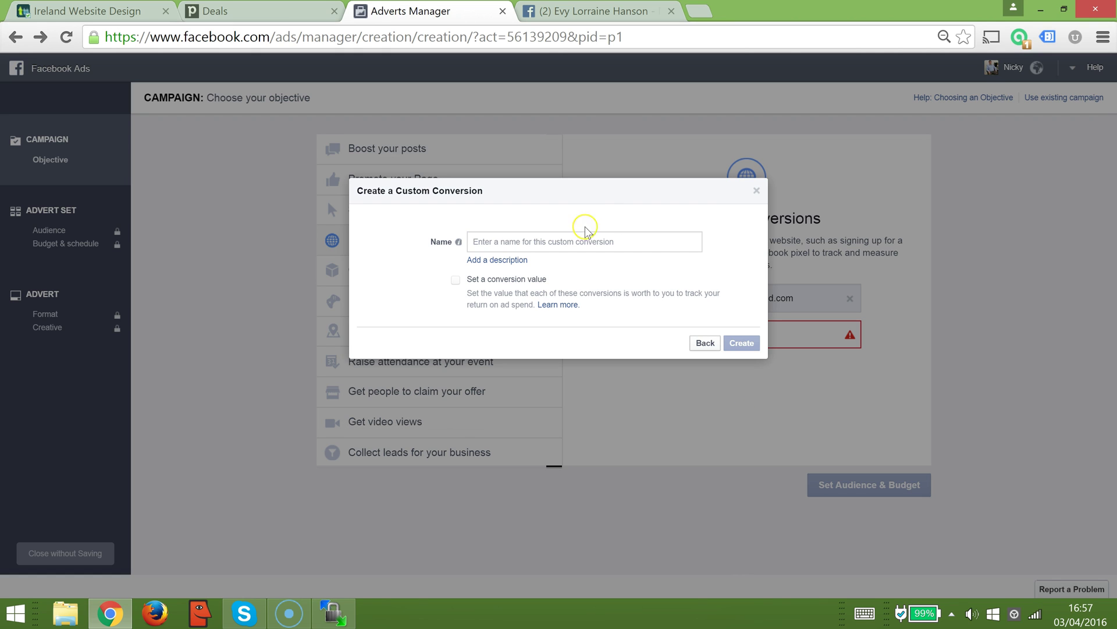
- Create the custom conversion 'Contact Through Web Form' with a conversion value of 200 EUR
{"action": "left_click", "coordinate": [581, 242]}
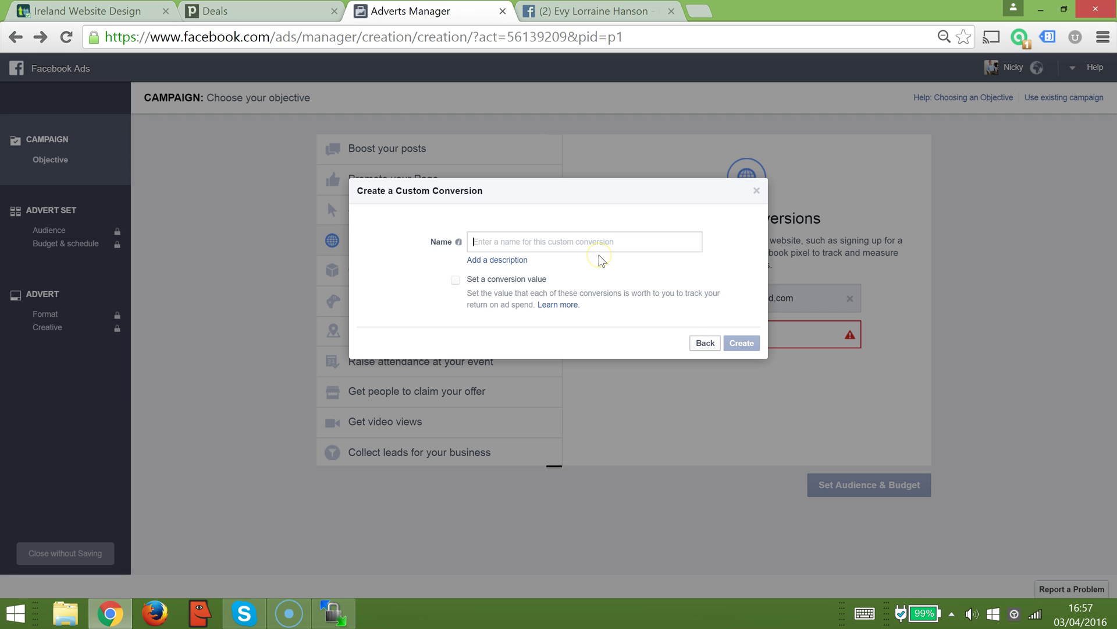
{"action": "type", "text": "Contact Through Web Form"}
{"action": "left_click", "coordinate": [459, 282]}
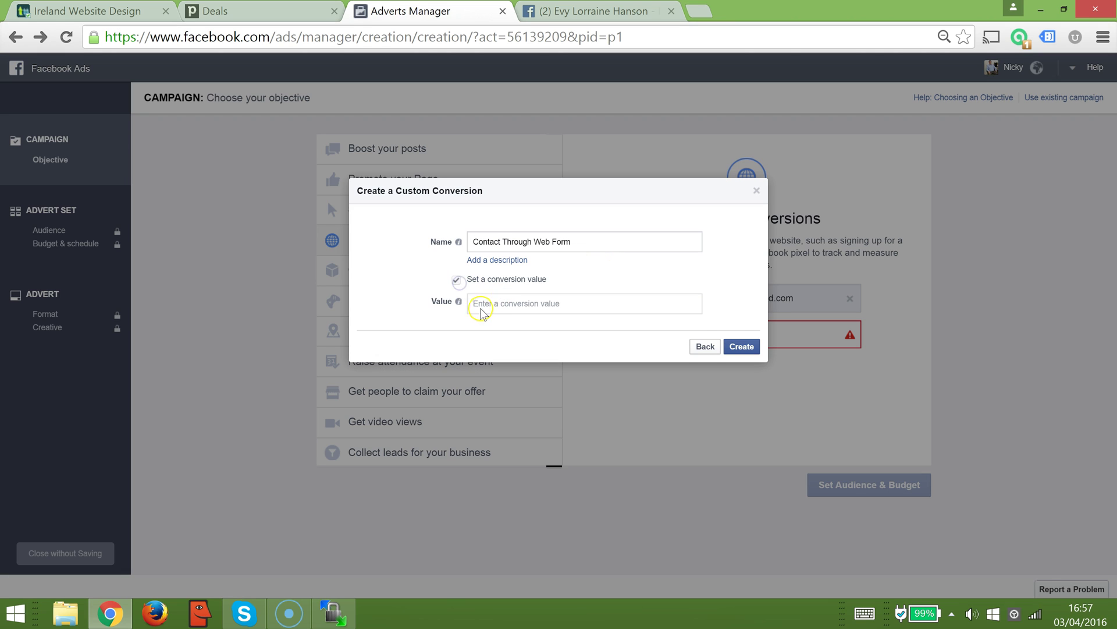
{"action": "left_click", "coordinate": [492, 302]}
{"action": "left_click", "coordinate": [492, 302]}
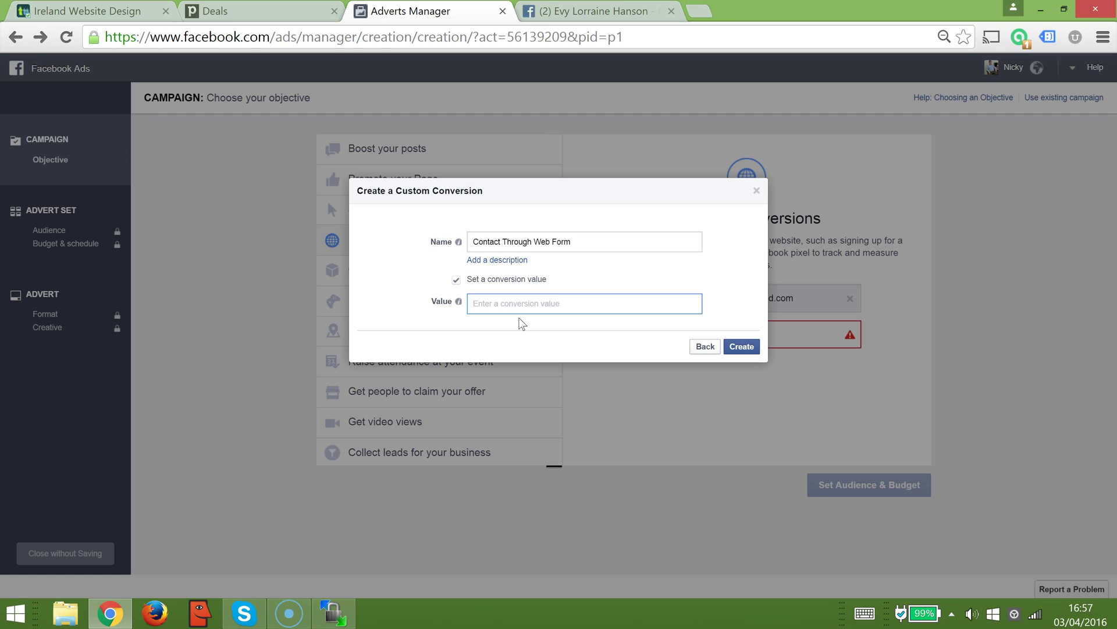
{"action": "type", "text": "200"}
{"action": "left_click", "coordinate": [742, 345]}
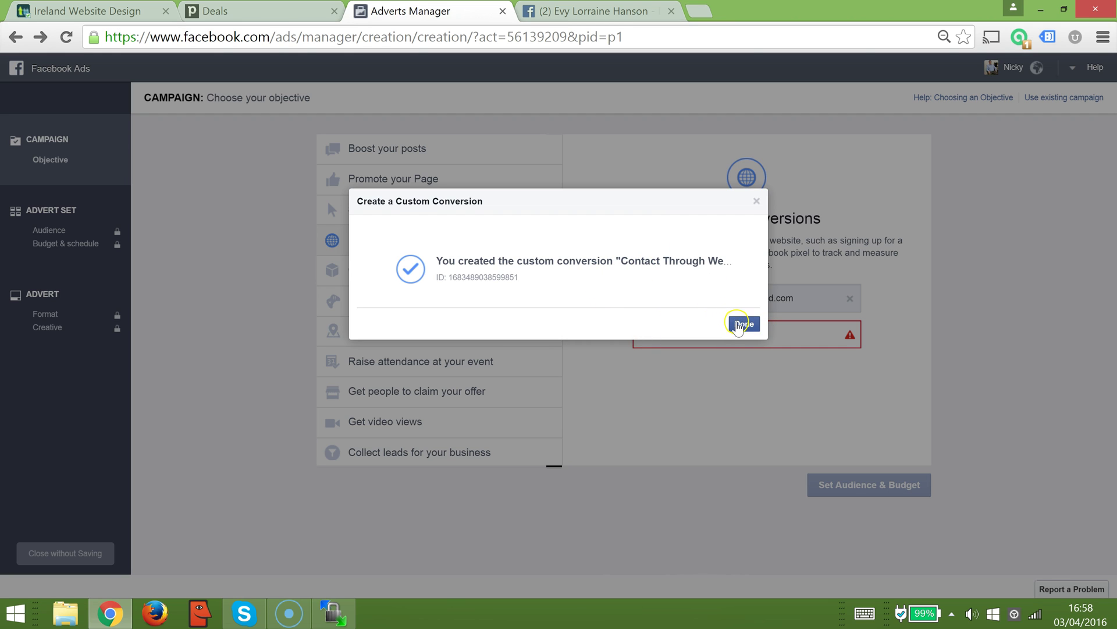
{"action": "left_click", "coordinate": [740, 325]}
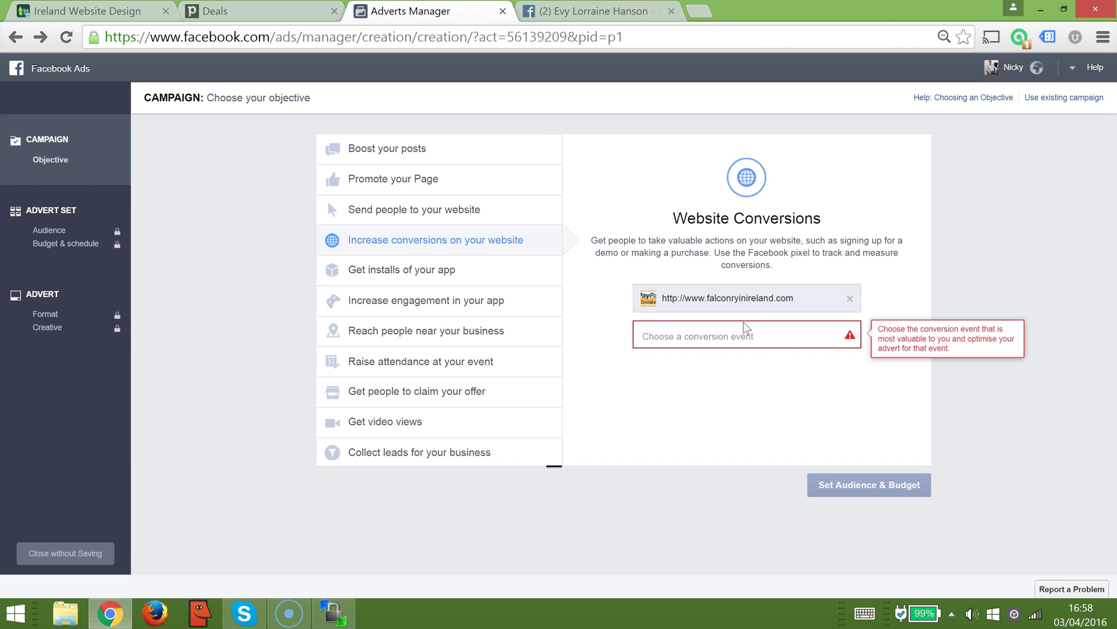
- Make Contact Through Web Form the conversion event and continue to audience and budget
{"action": "left_click", "coordinate": [764, 334]}
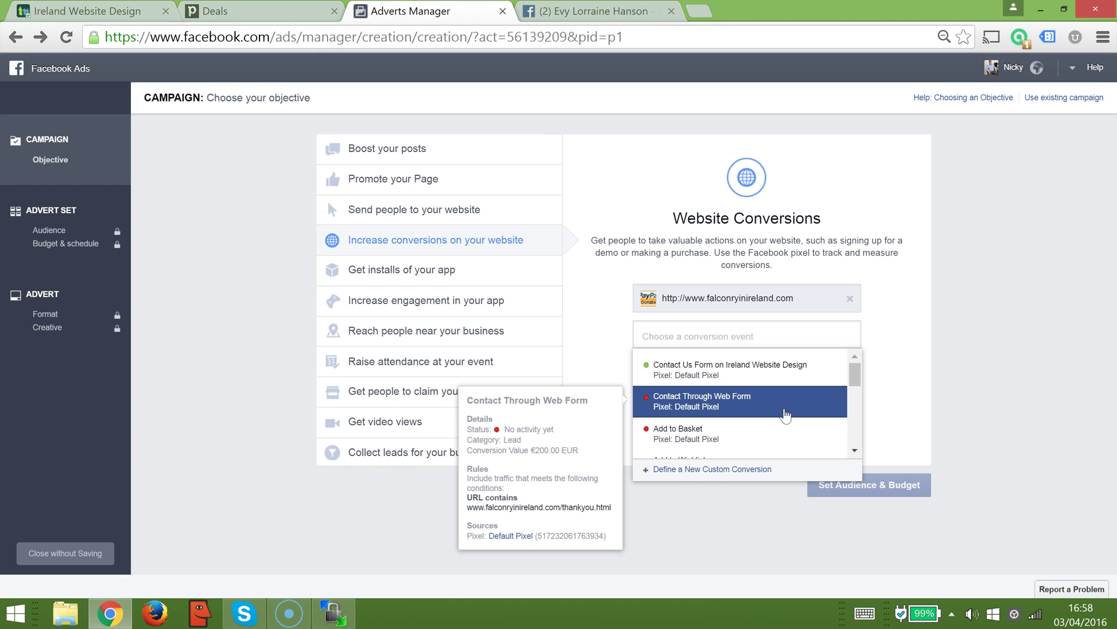
{"action": "left_click", "coordinate": [785, 411]}
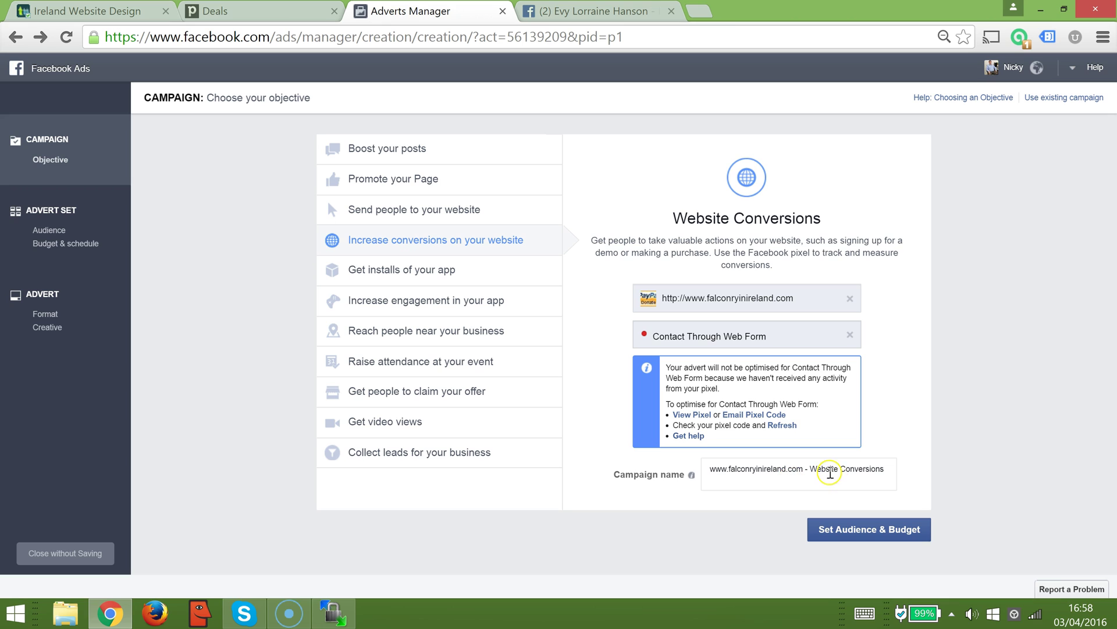
{"action": "left_click", "coordinate": [830, 472]}
{"action": "left_click", "coordinate": [830, 472]}
{"action": "double_click", "coordinate": [830, 471]}
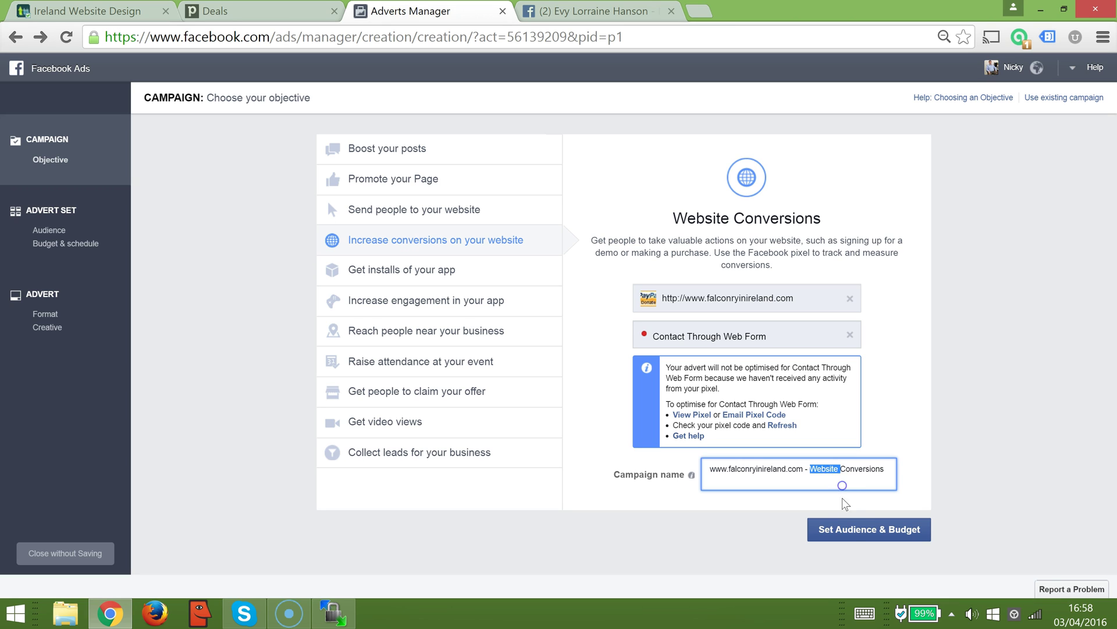
{"action": "left_click", "coordinate": [850, 534]}
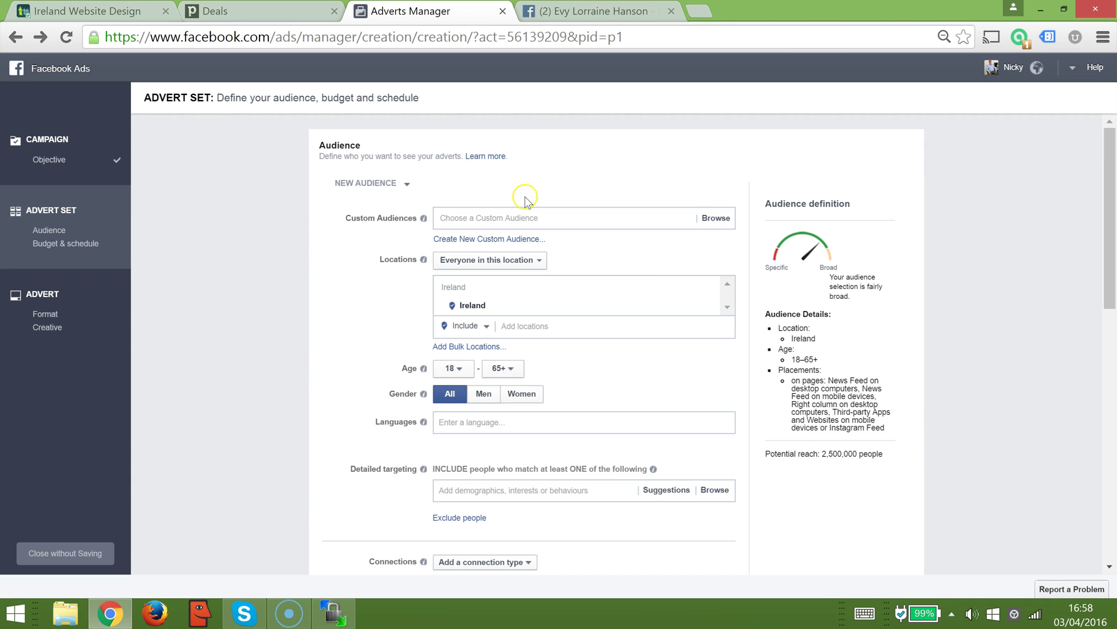
- Search the saved custom audiences for 'ireland', then narrow it to 'ire'
{"action": "left_click", "coordinate": [513, 211]}
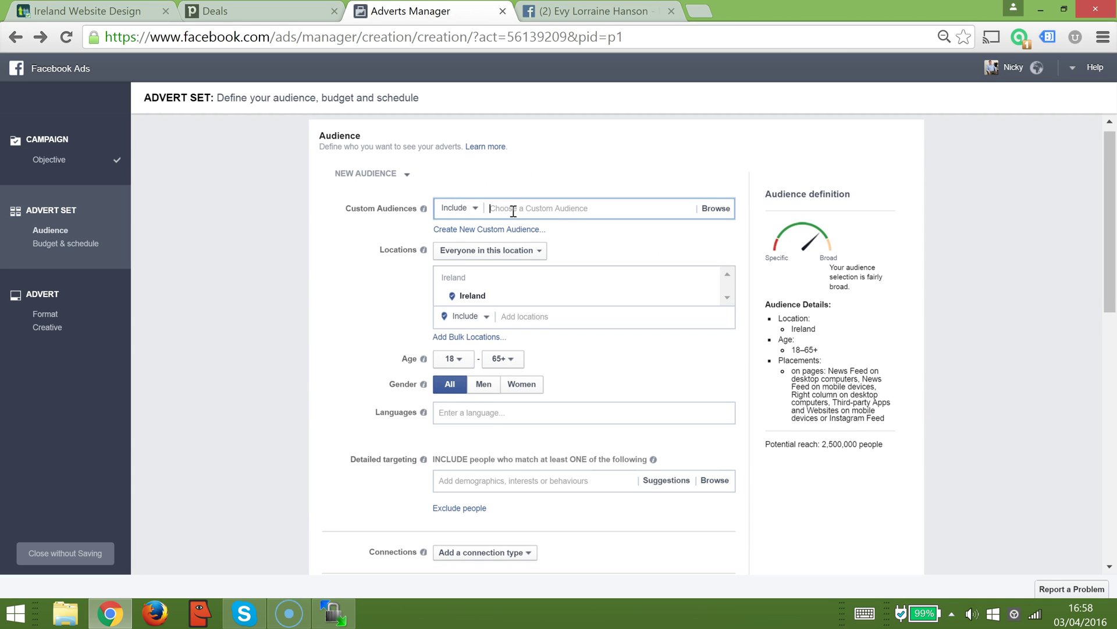
{"action": "type", "text": "ireland"}
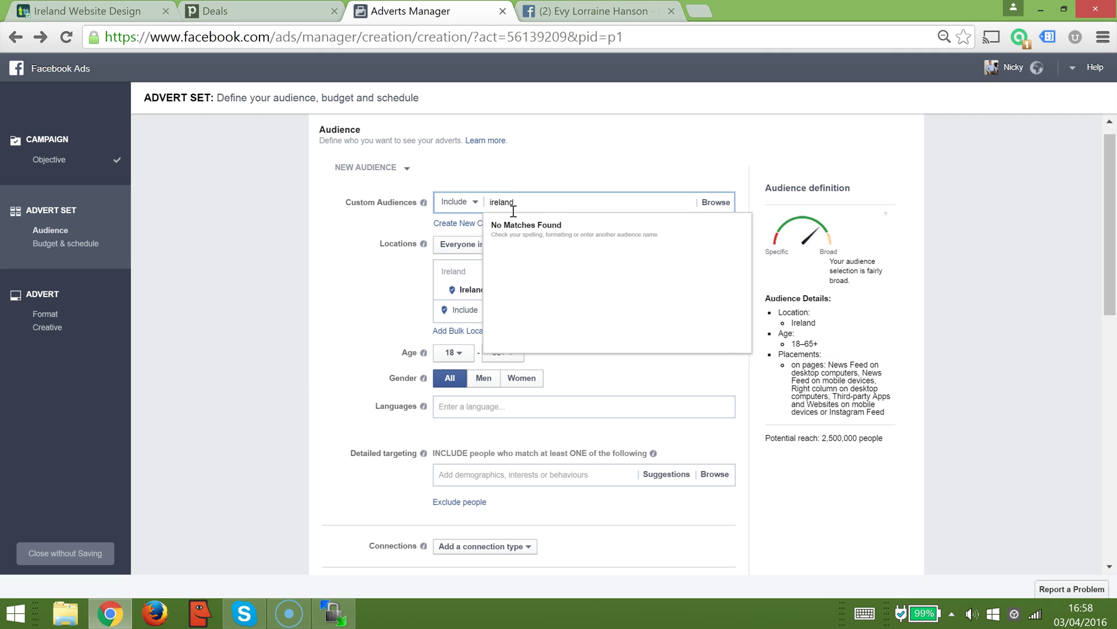
{"action": "double_click", "coordinate": [518, 211]}
{"action": "type", "text": "ire"}
- Keep advert delivery optimised for Conversions and proceed to the advert creative
{"action": "scroll", "coordinate": [582, 349], "scroll_direction": "down", "scroll_amount": 10}
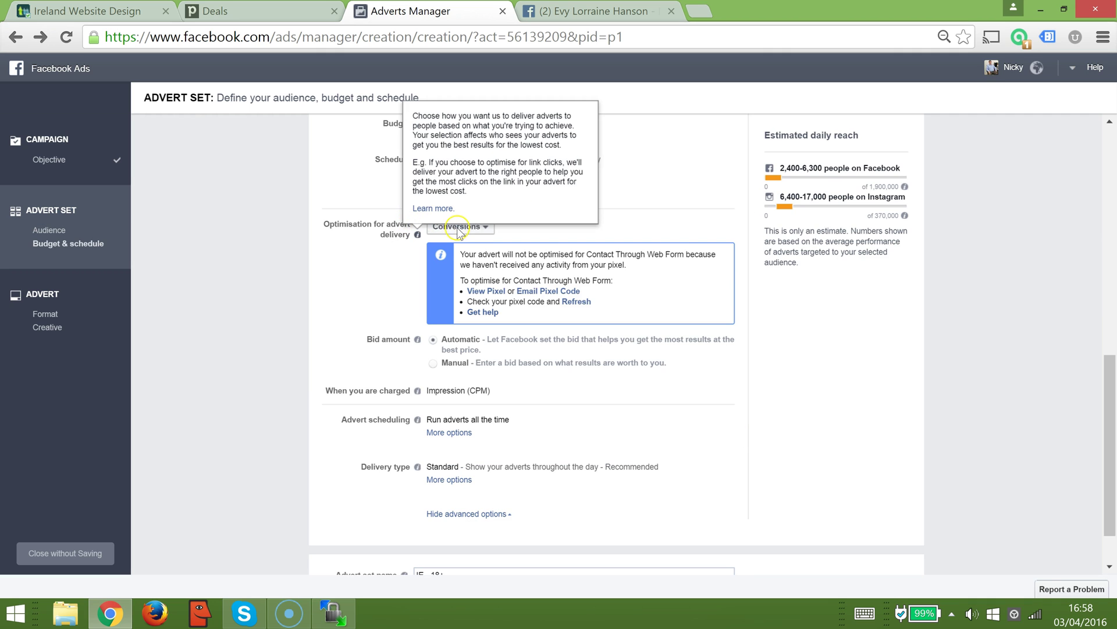
{"action": "left_click", "coordinate": [475, 227]}
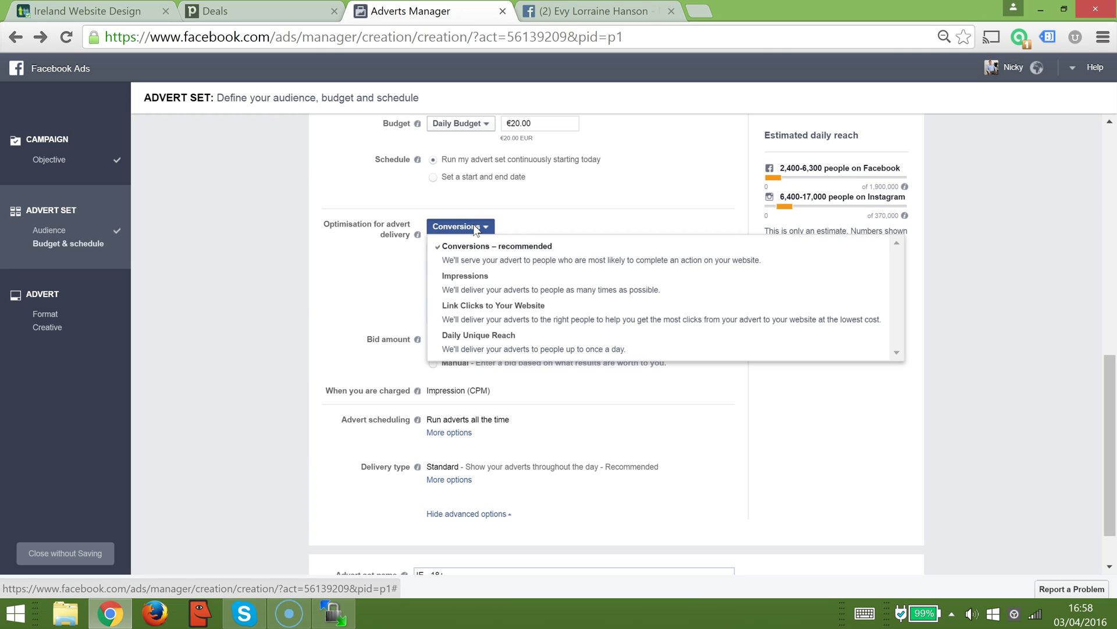
{"action": "left_click", "coordinate": [475, 228]}
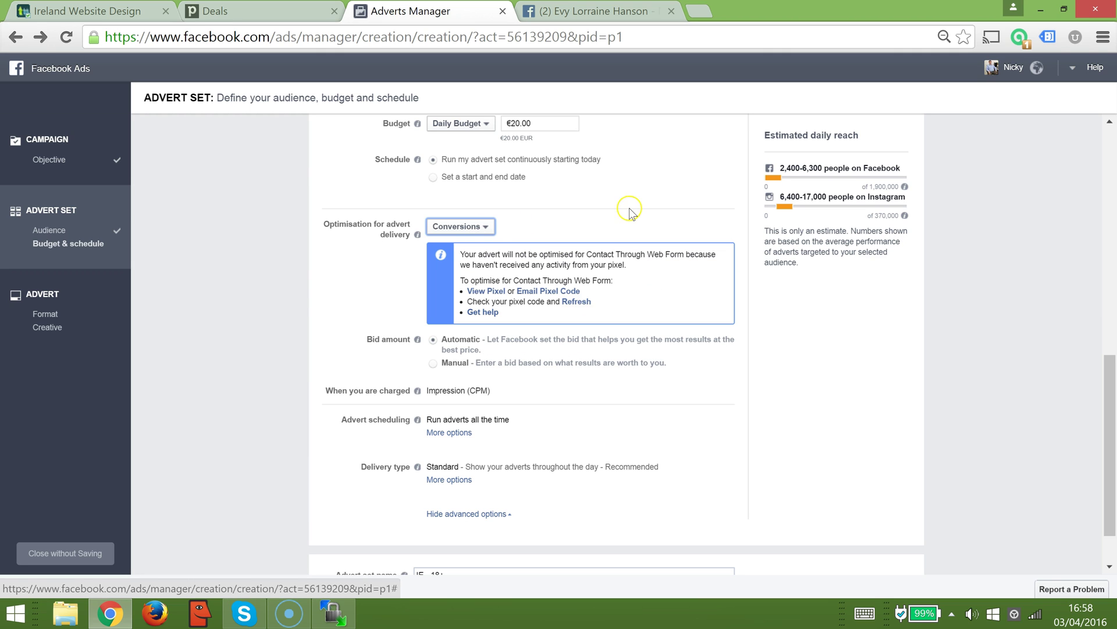
{"action": "scroll", "coordinate": [1027, 285], "scroll_direction": "up", "scroll_amount": 7}
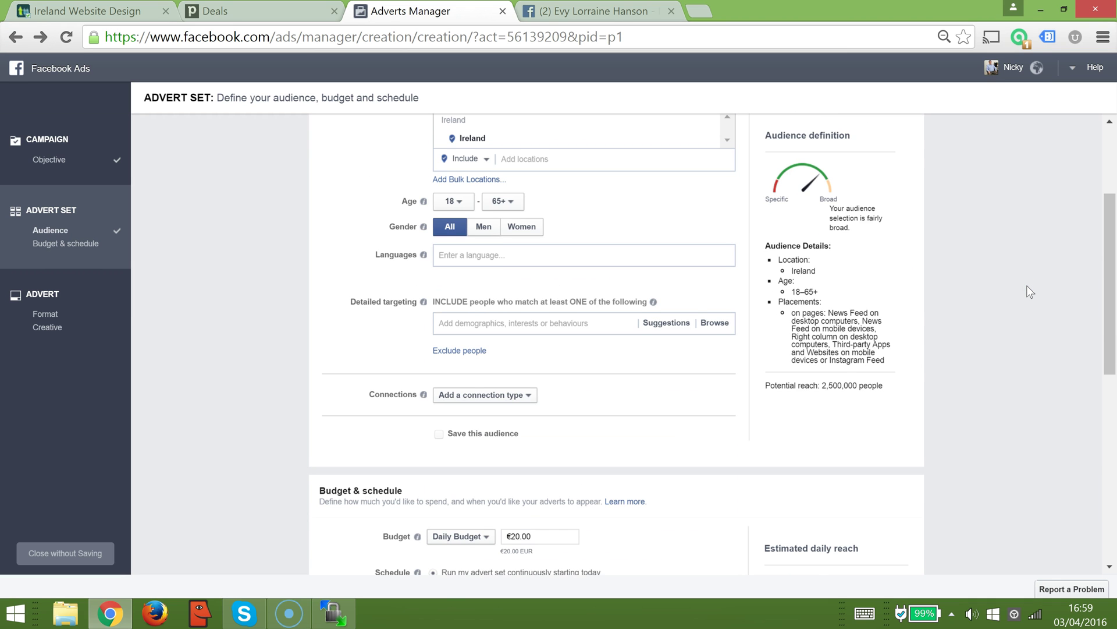
{"action": "scroll", "coordinate": [1026, 285], "scroll_direction": "down", "scroll_amount": 8}
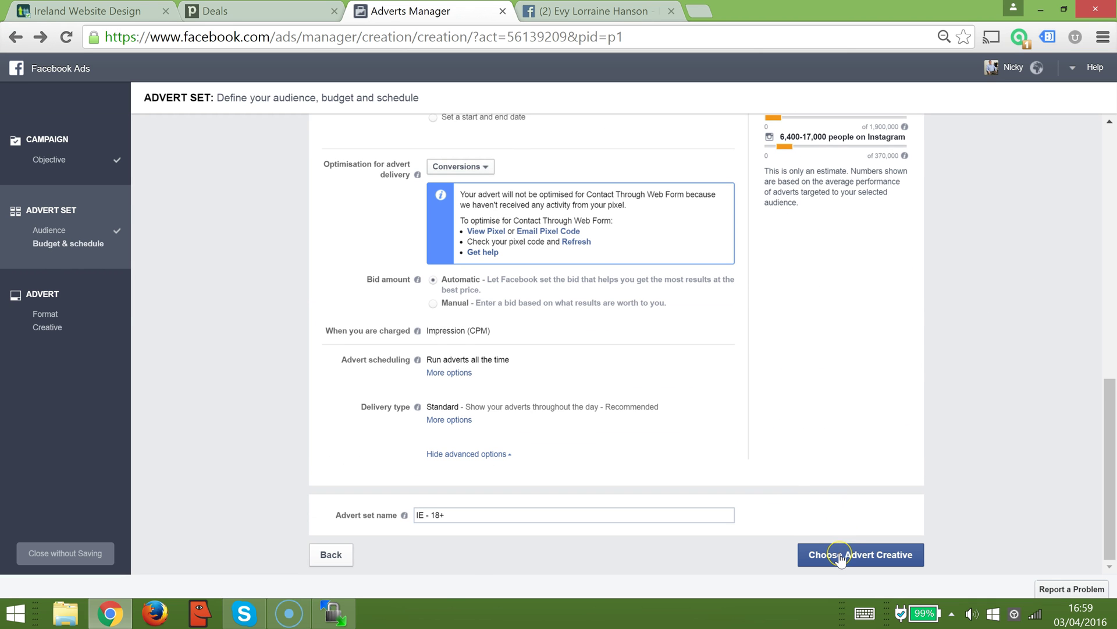
{"action": "left_click", "coordinate": [840, 556]}
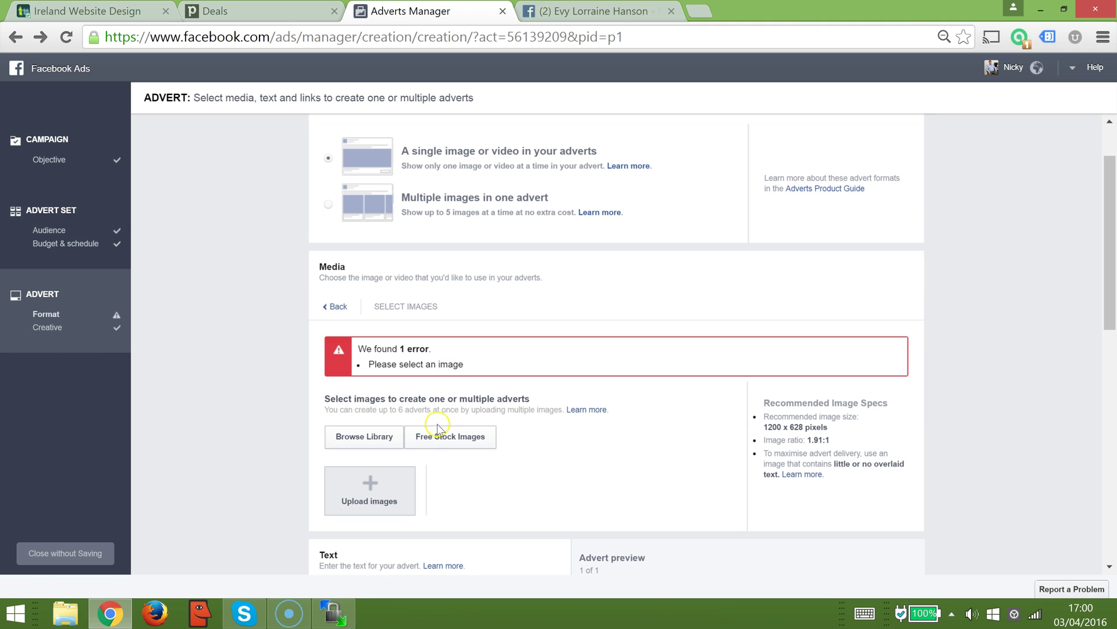
- Use the first free stock photo as the advert image and place the order
{"action": "left_click", "coordinate": [437, 438]}
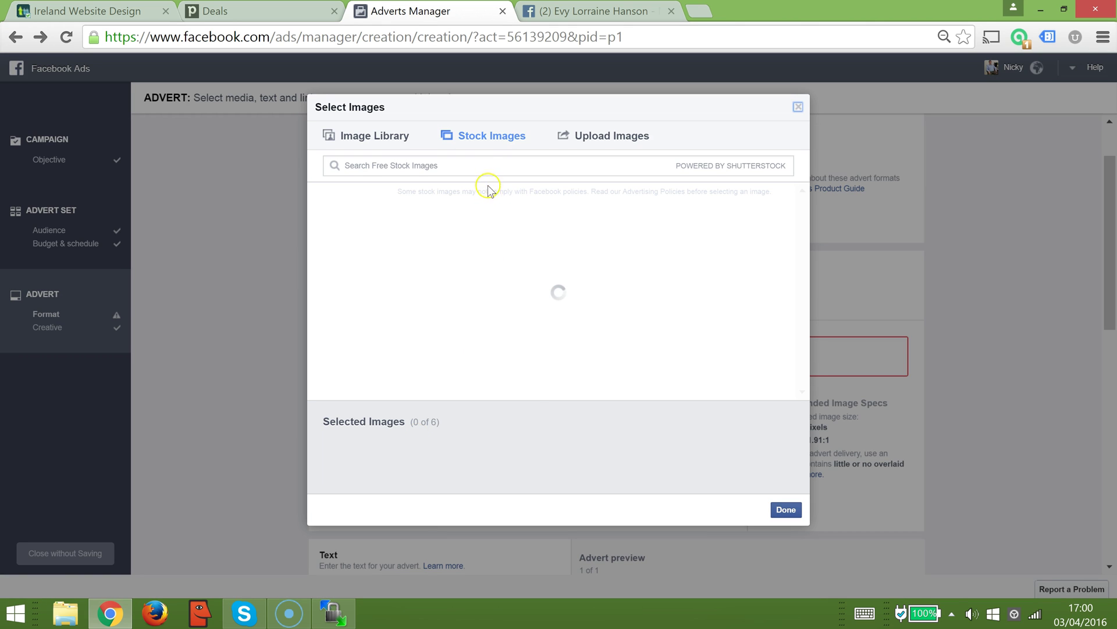
{"action": "left_click", "coordinate": [488, 166]}
{"action": "left_click", "coordinate": [360, 241]}
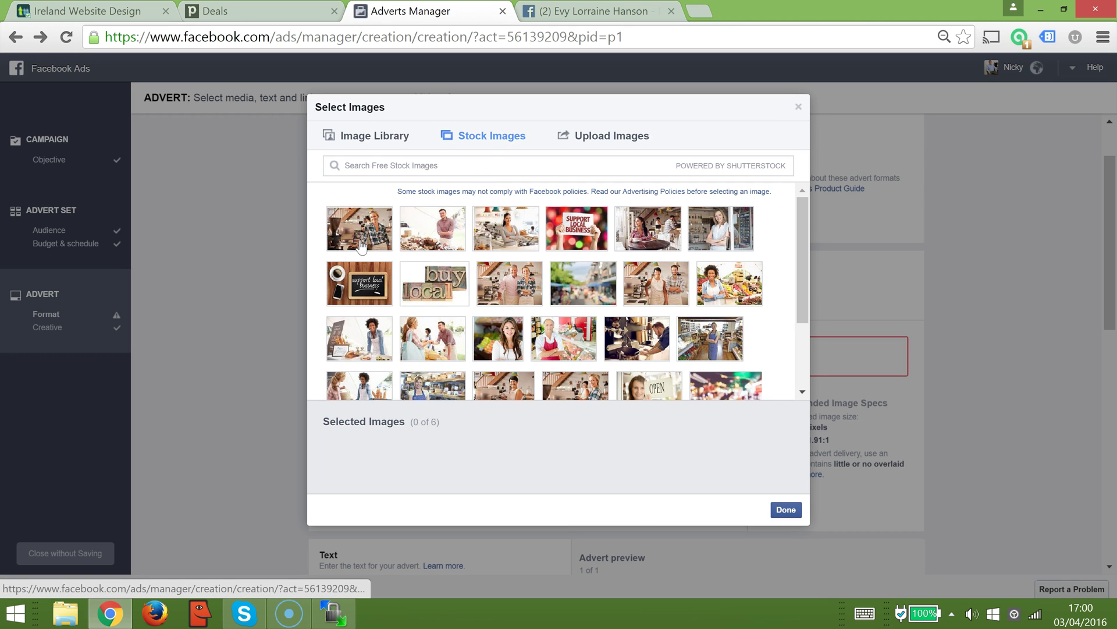
{"action": "left_click", "coordinate": [786, 510]}
{"action": "scroll", "coordinate": [697, 511], "scroll_direction": "down", "scroll_amount": 9}
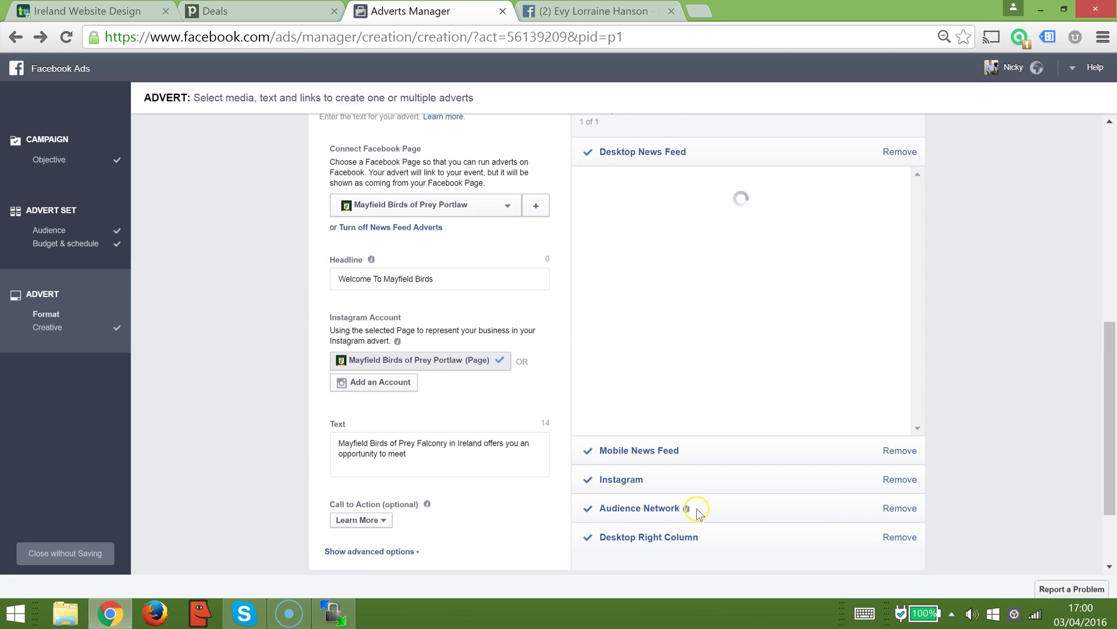
{"action": "left_click", "coordinate": [886, 496]}
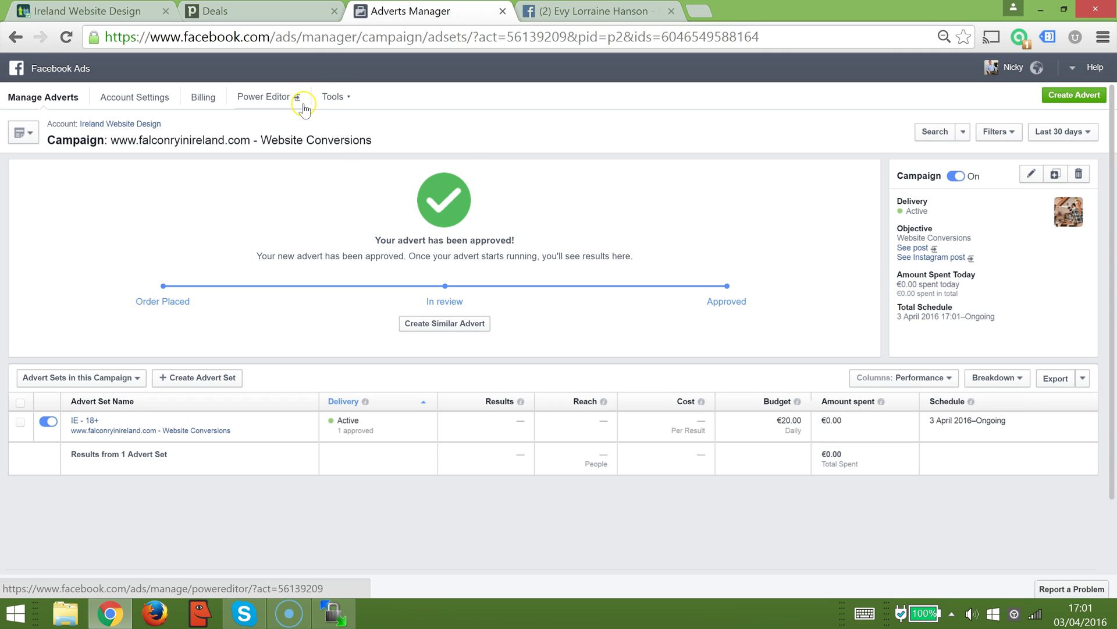
- Copy the Default Pixel's installation code from Tools > Pixels, then switch to WinSCP
{"action": "left_click", "coordinate": [340, 98]}
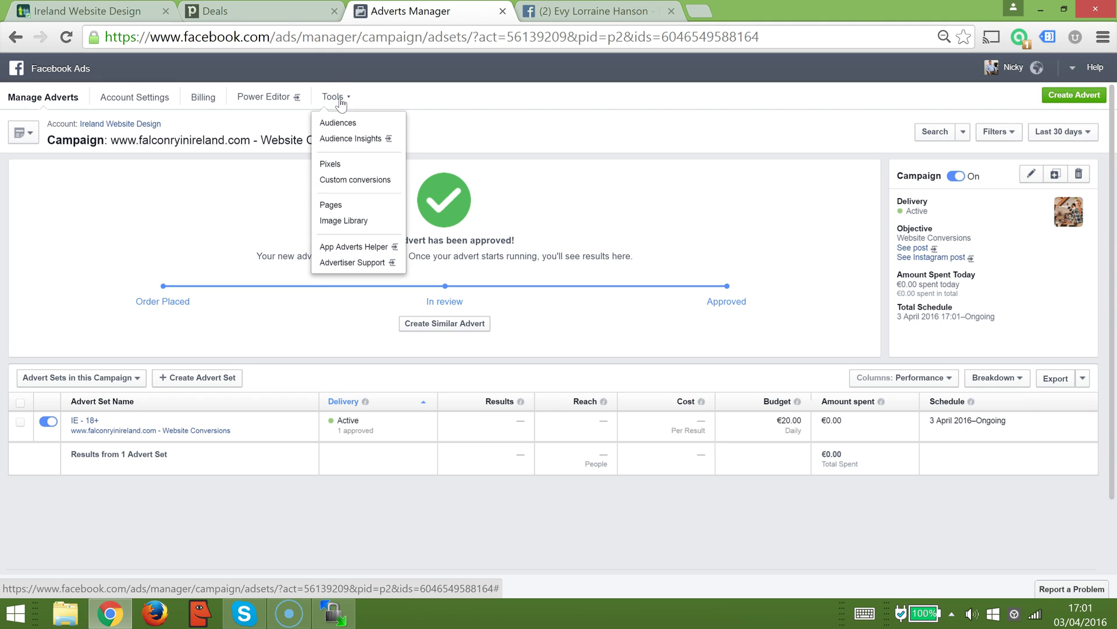
{"action": "left_click", "coordinate": [381, 166]}
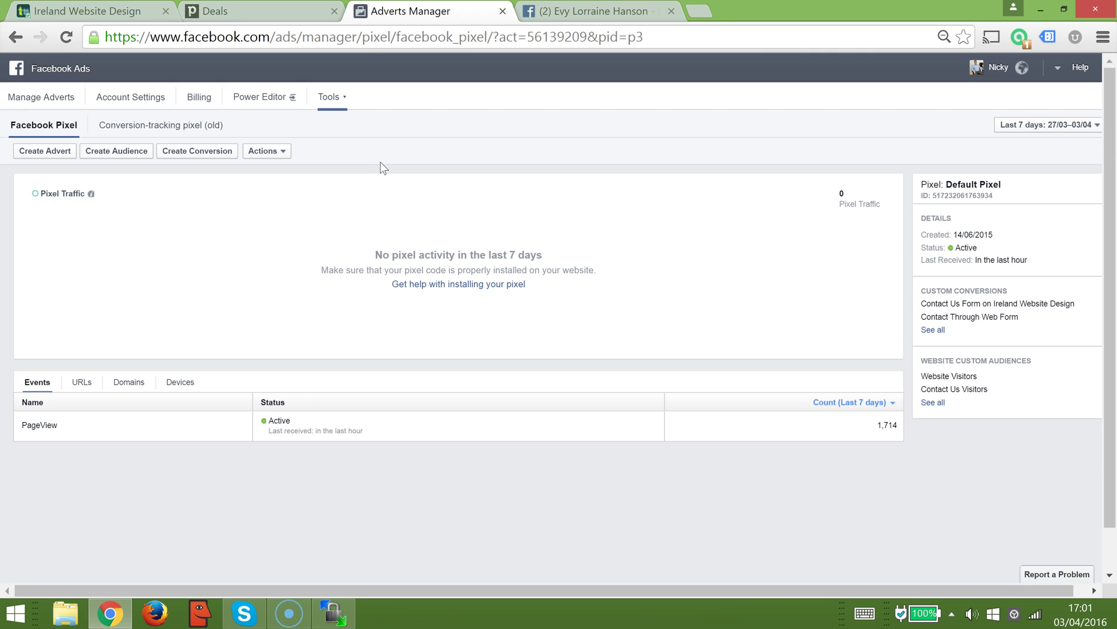
{"action": "left_click", "coordinate": [231, 175]}
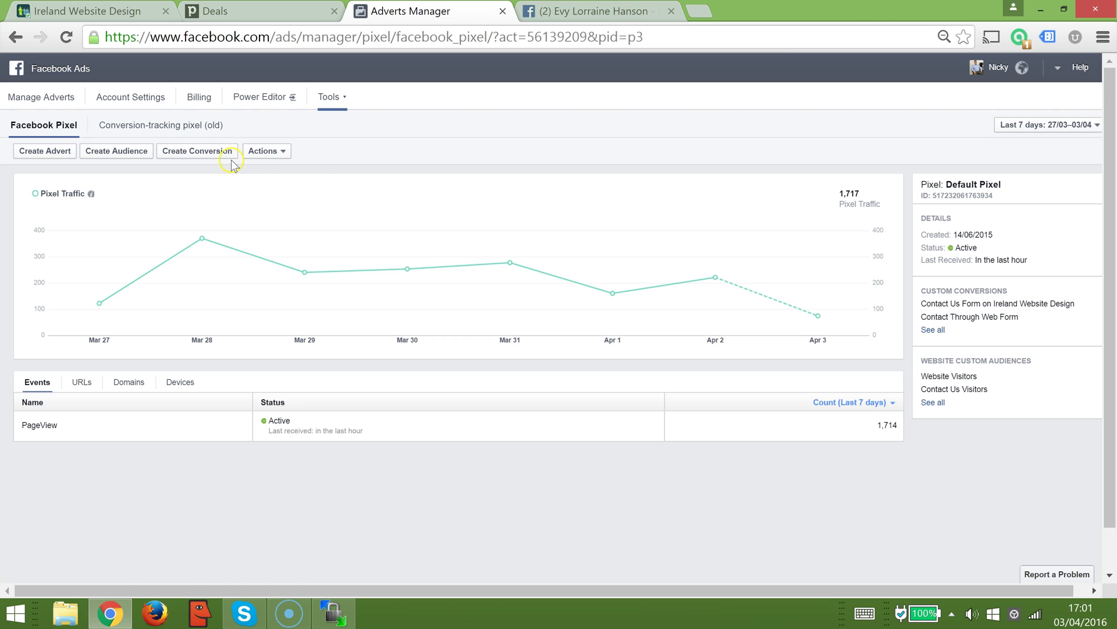
{"action": "left_click", "coordinate": [263, 150]}
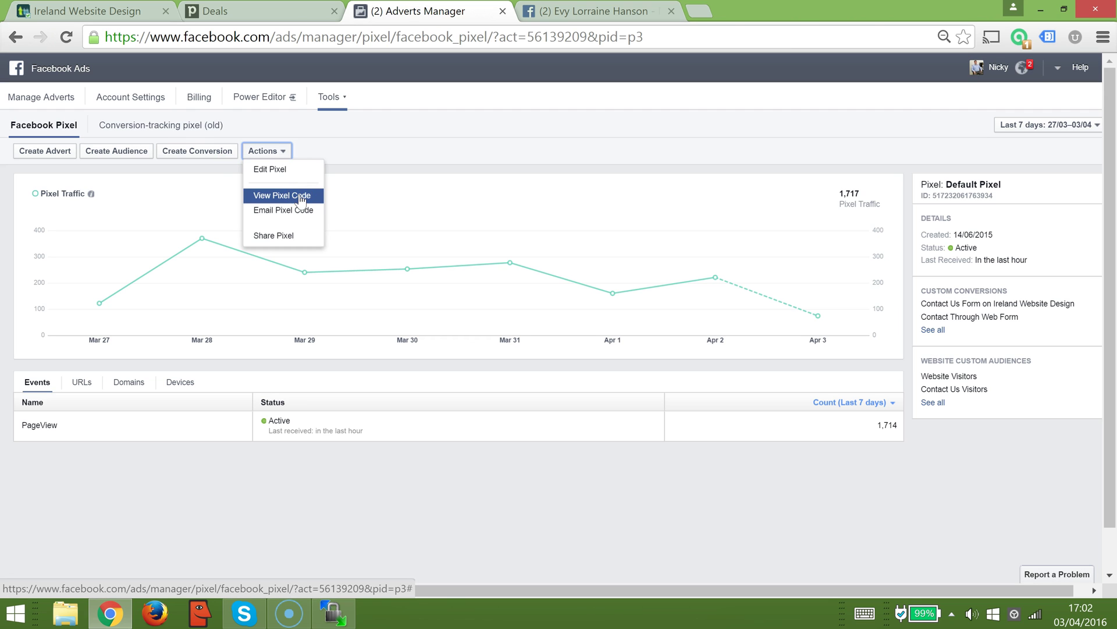
{"action": "left_click", "coordinate": [302, 198]}
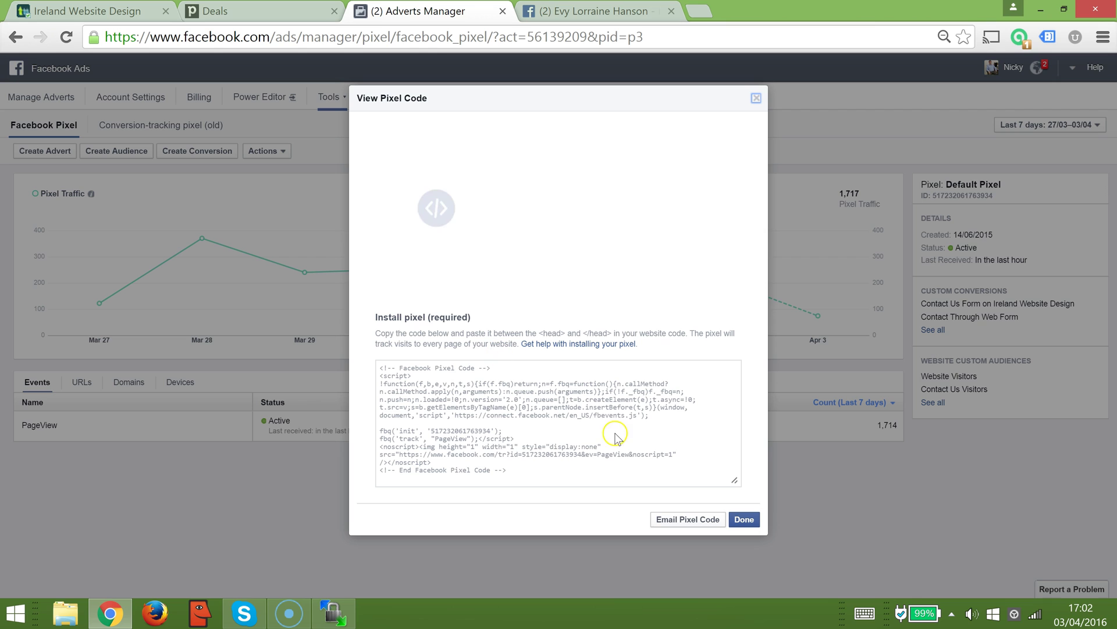
{"action": "left_click", "coordinate": [564, 429]}
{"action": "key", "text": "ctrl+c"}
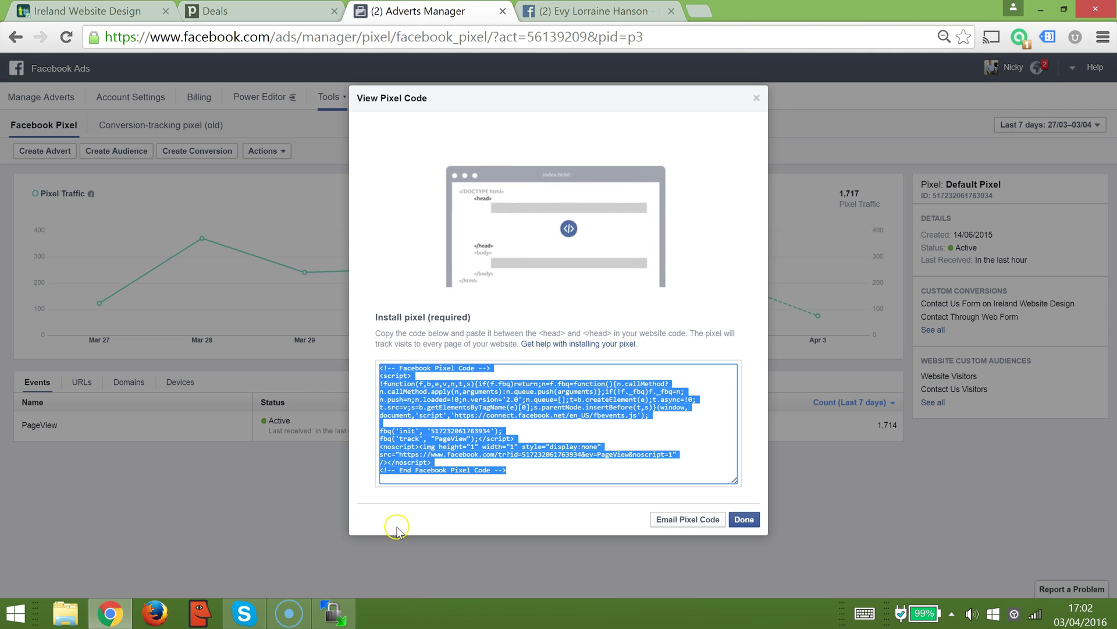
{"action": "left_click", "coordinate": [362, 564]}
{"action": "left_click", "coordinate": [334, 613]}
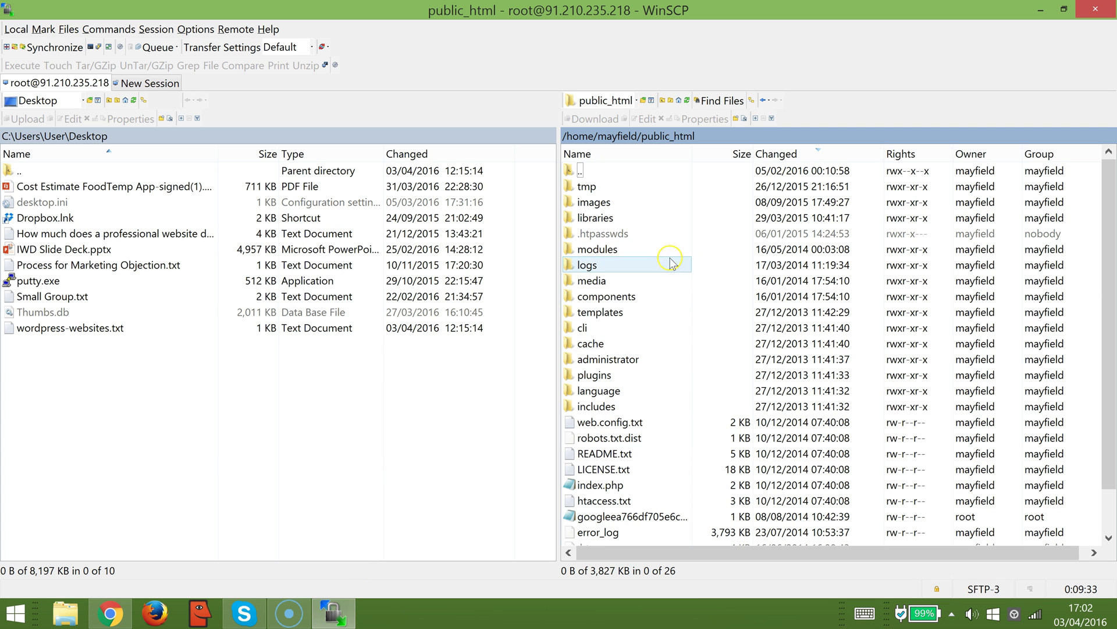
- Paste the pixel code above </head> in j51_novation's index.php, save, and close the editor
{"action": "double_click", "coordinate": [631, 312]}
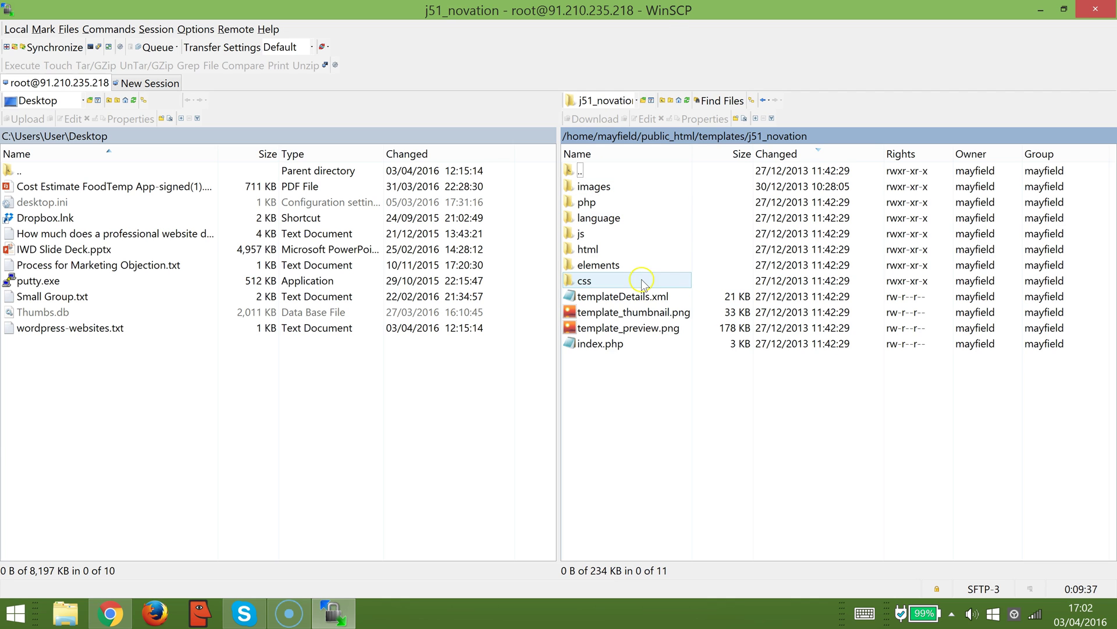
{"action": "double_click", "coordinate": [620, 346]}
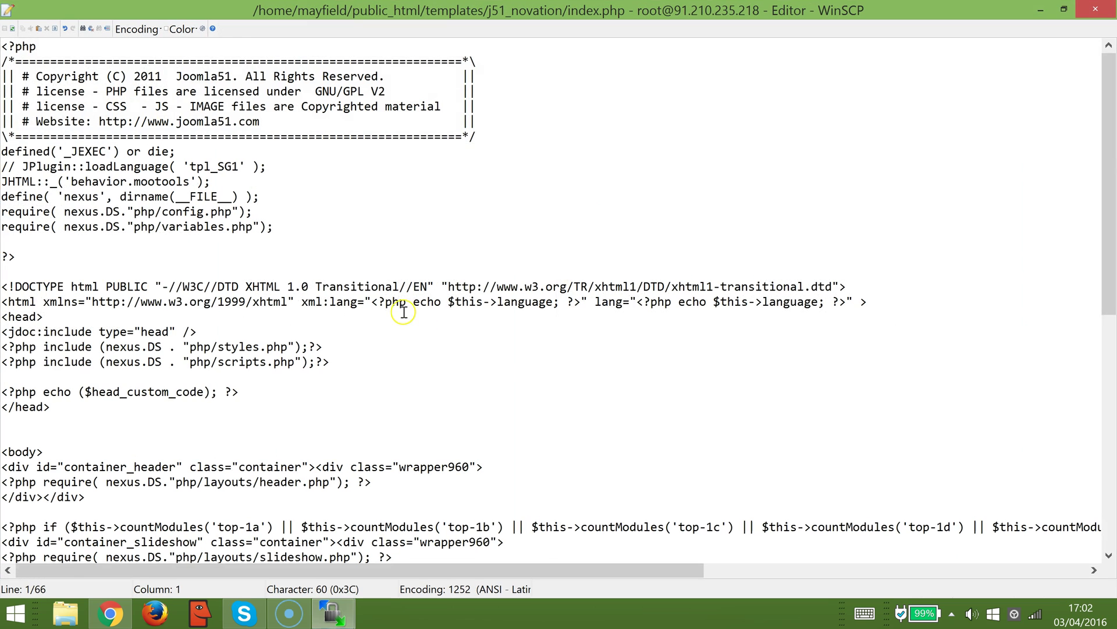
{"action": "scroll", "coordinate": [404, 312], "scroll_direction": "down", "scroll_amount": 2}
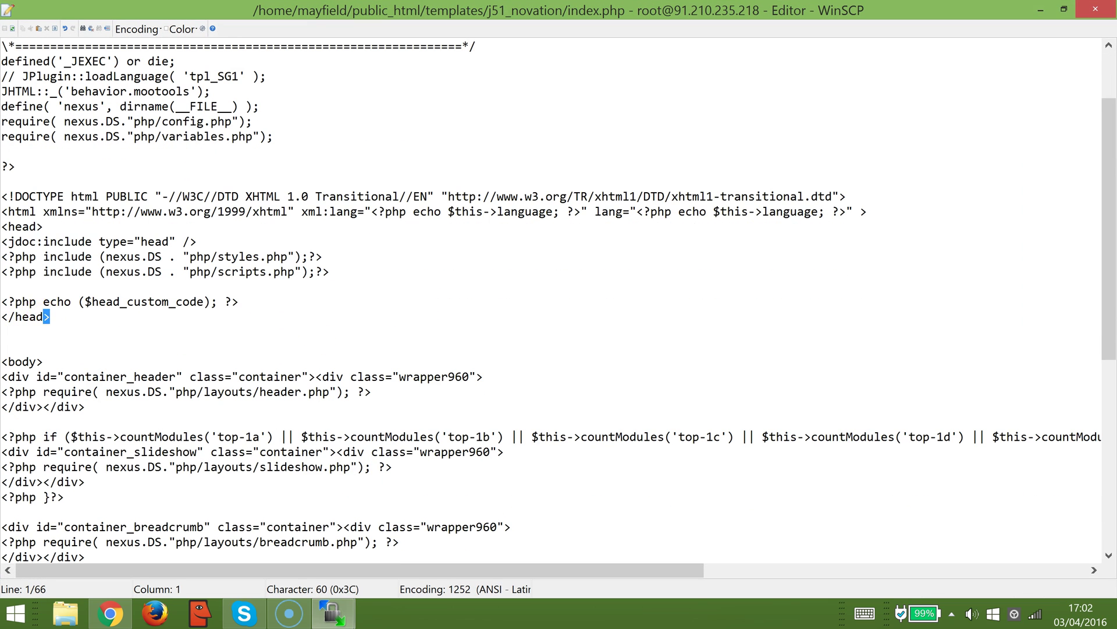
{"action": "left_click_drag", "start_coordinate": [50, 316], "coordinate": [2, 213]}
{"action": "left_click", "coordinate": [259, 302]}
{"action": "key", "text": "Return"}
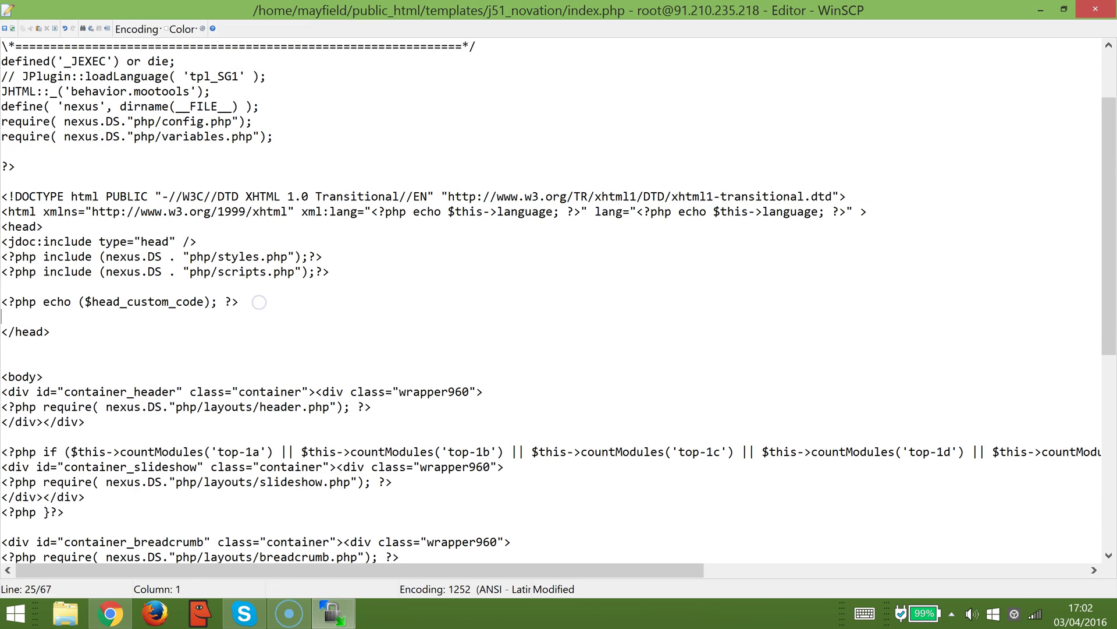
{"action": "key", "text": "ctrl+v"}
{"action": "key", "text": "ctrl+s"}
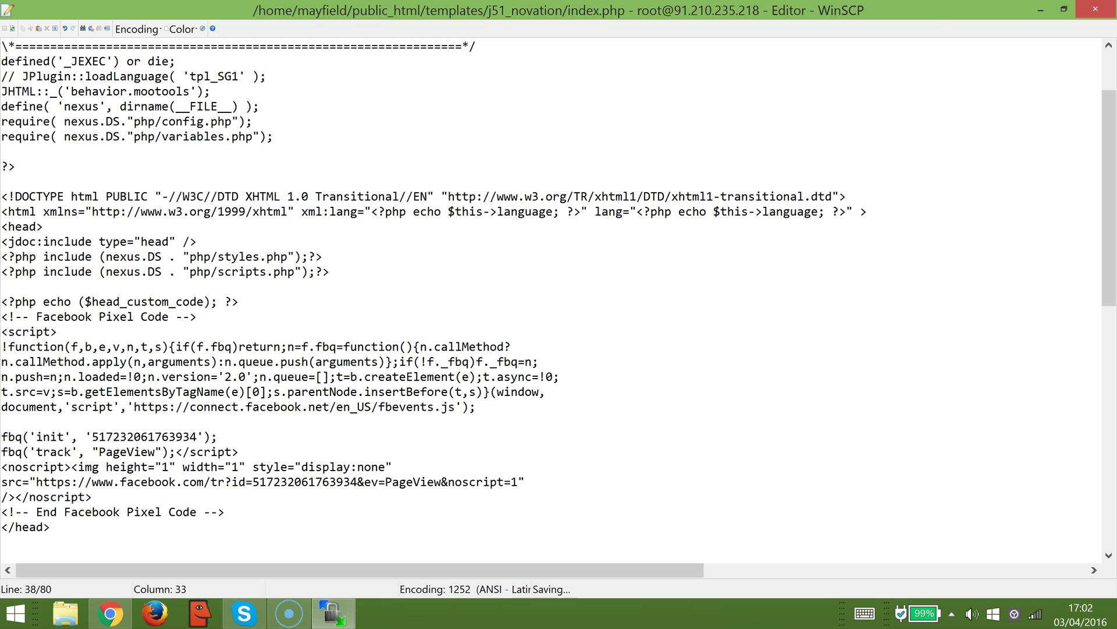
{"action": "key", "text": "alt+F4"}
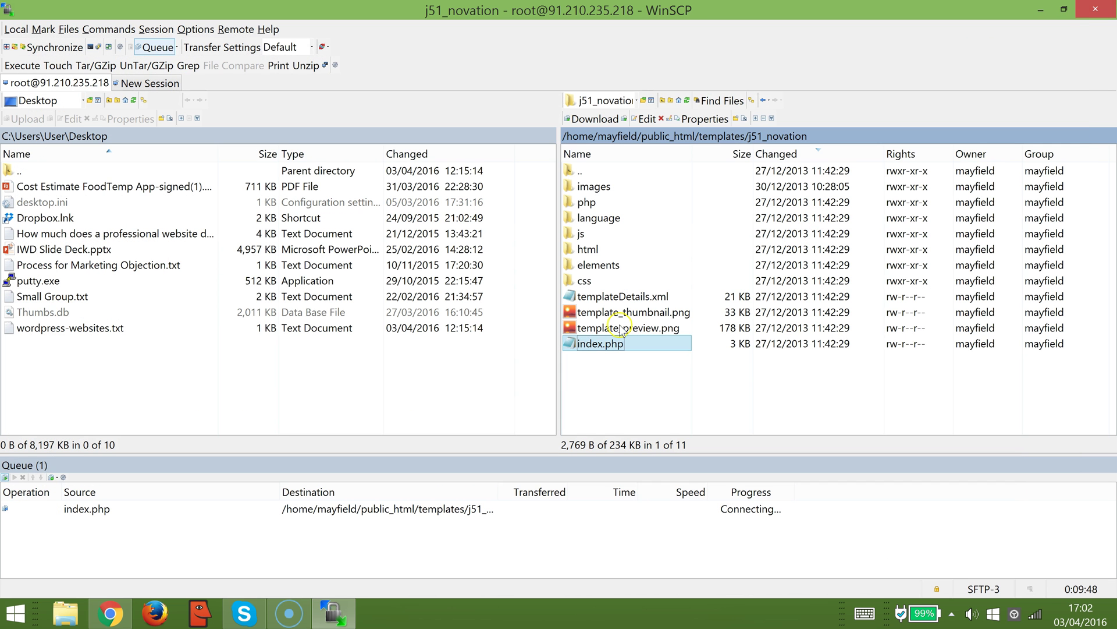